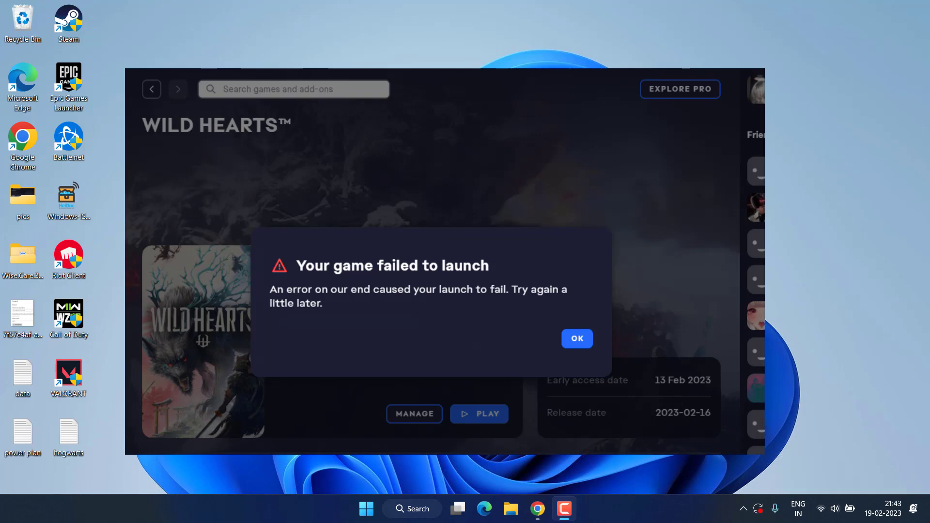
- Open the Steam client from the system tray and bring up the recent products in Steam Support
{"action": "left_click", "coordinate": [743, 508]}
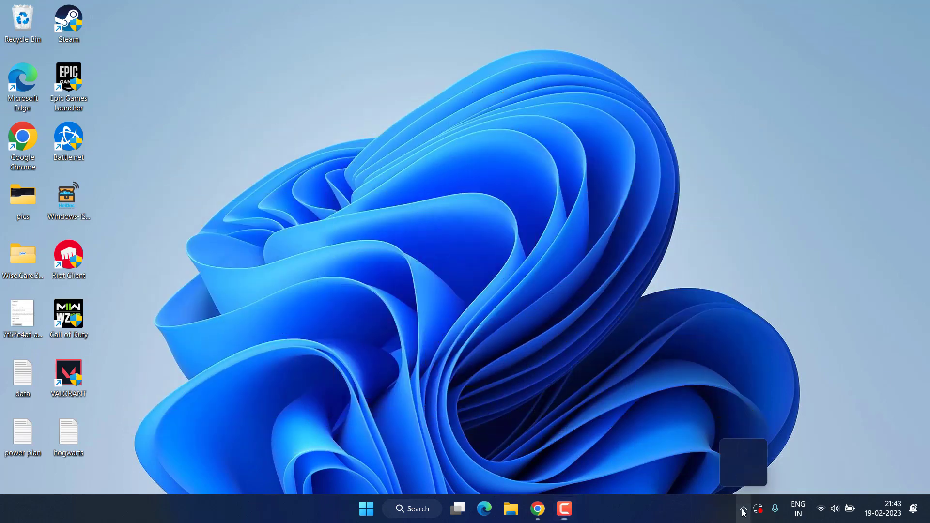
{"action": "left_click", "coordinate": [738, 473]}
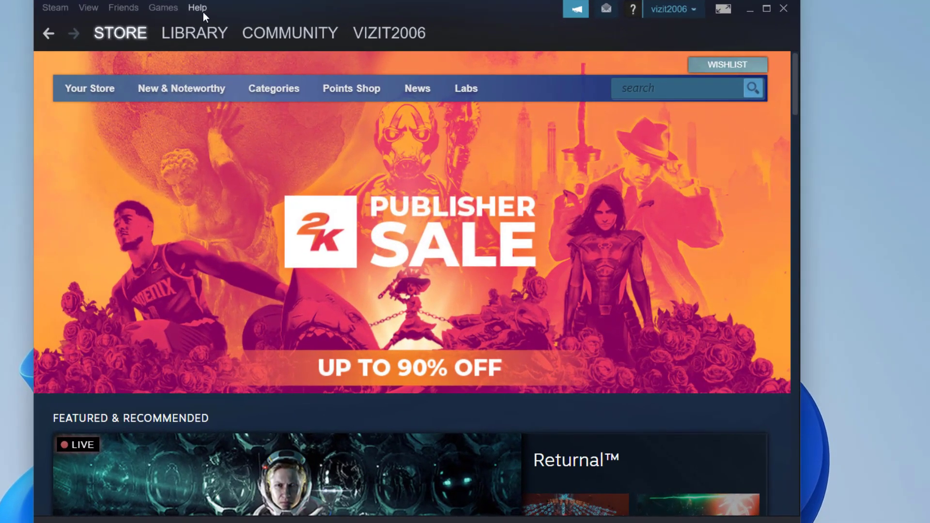
{"action": "left_click", "coordinate": [198, 7]}
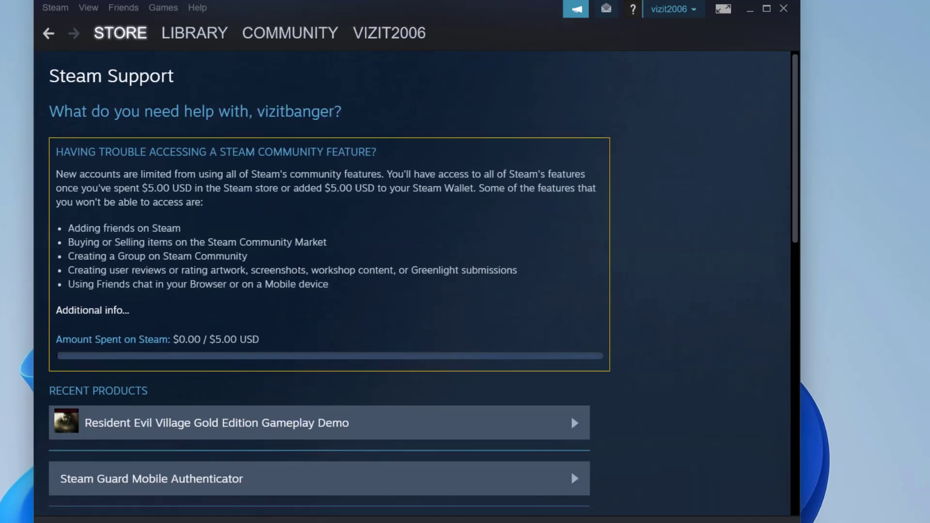
{"action": "scroll", "coordinate": [287, 273], "scroll_direction": "down", "scroll_amount": 3}
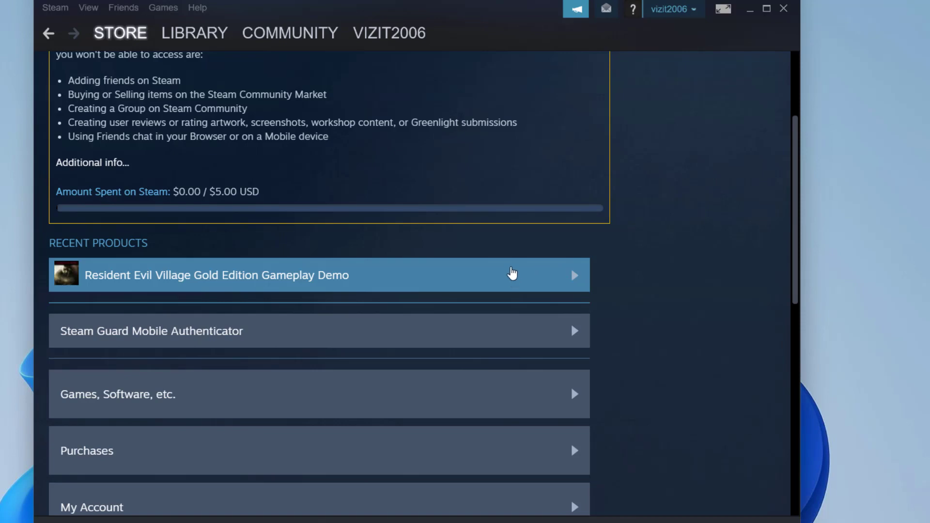
- Permanently remove Resident Evil Village Gold Edition Gameplay Demo from the Steam account through its support page
{"action": "left_click", "coordinate": [512, 286]}
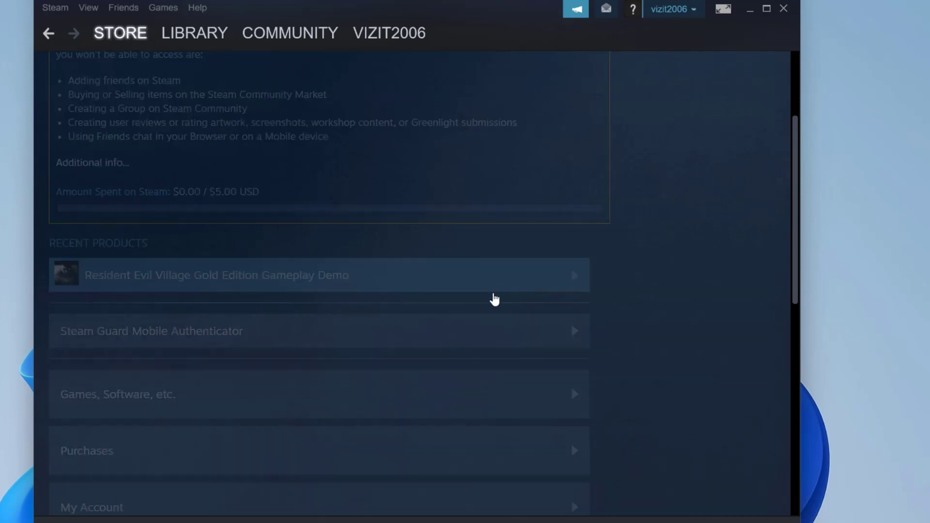
{"action": "scroll", "coordinate": [298, 323], "scroll_direction": "down", "scroll_amount": 8}
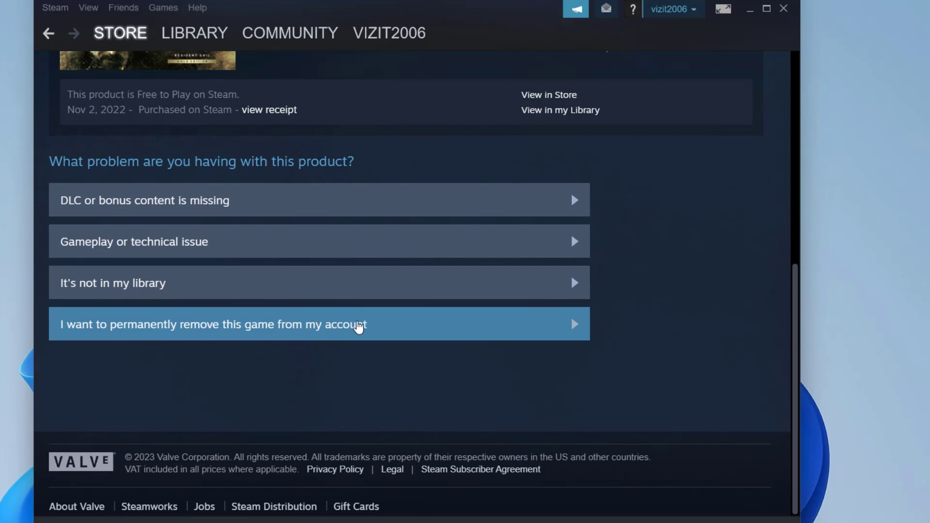
{"action": "left_click", "coordinate": [378, 336]}
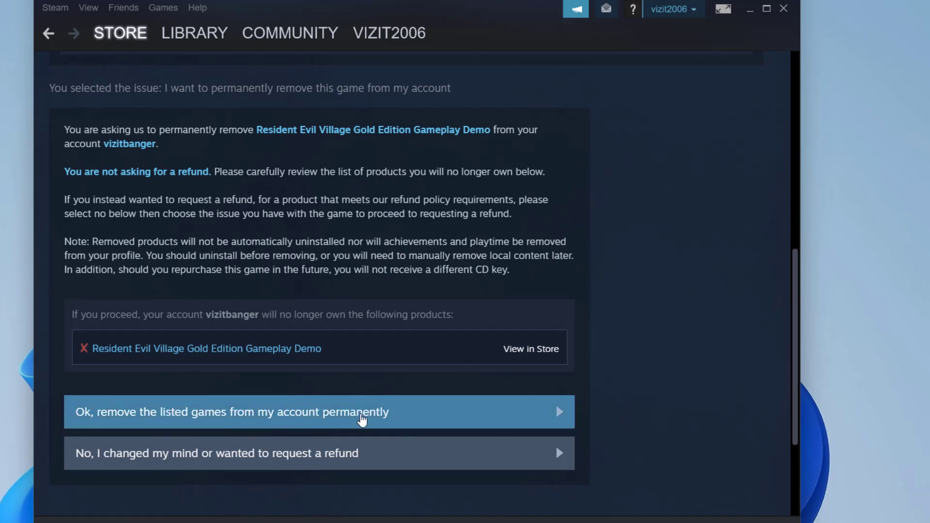
{"action": "left_click", "coordinate": [362, 420]}
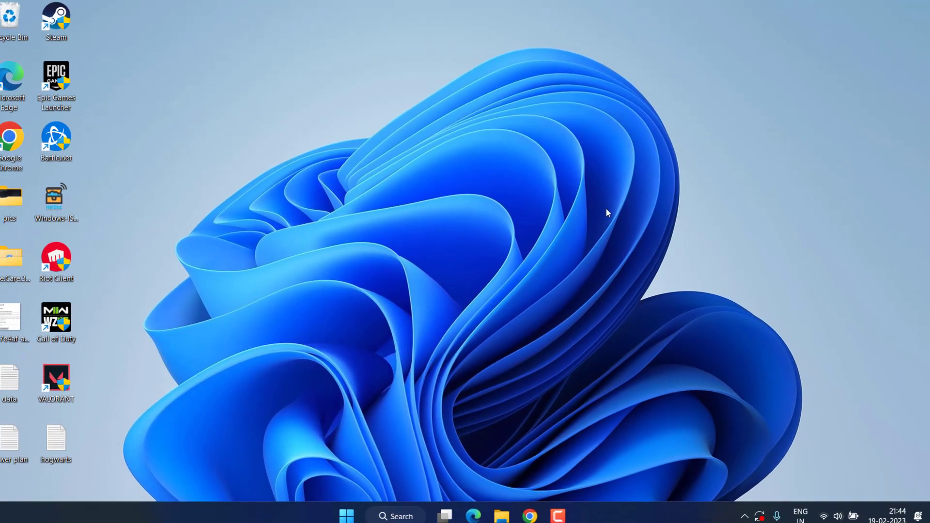
- Switch to the EA app, run App Recovery to clear its cache, and close the restarted app's window
{"action": "left_click", "coordinate": [744, 509]}
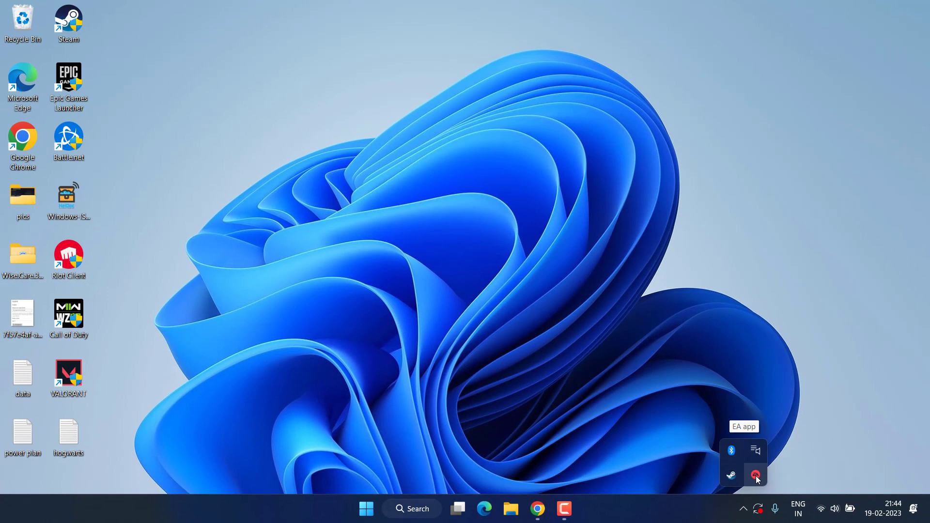
{"action": "left_click", "coordinate": [756, 475]}
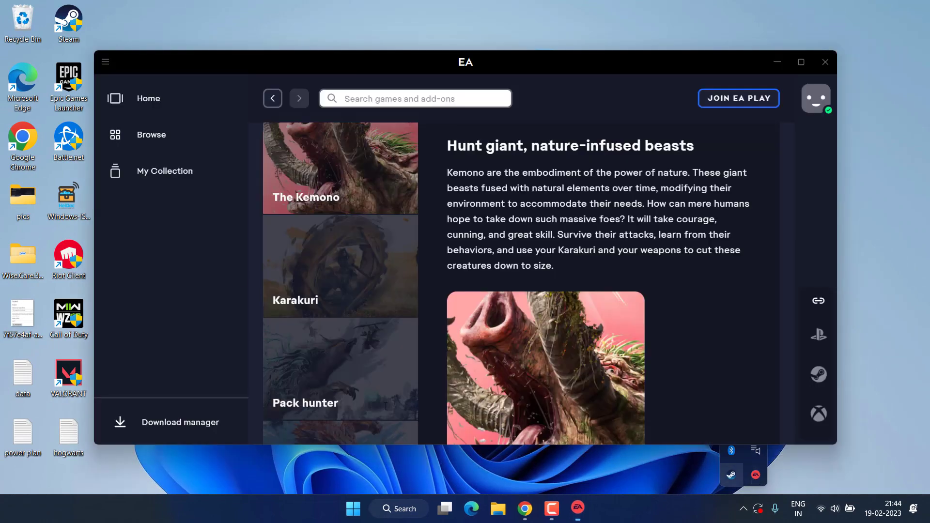
{"action": "left_click", "coordinate": [106, 63]}
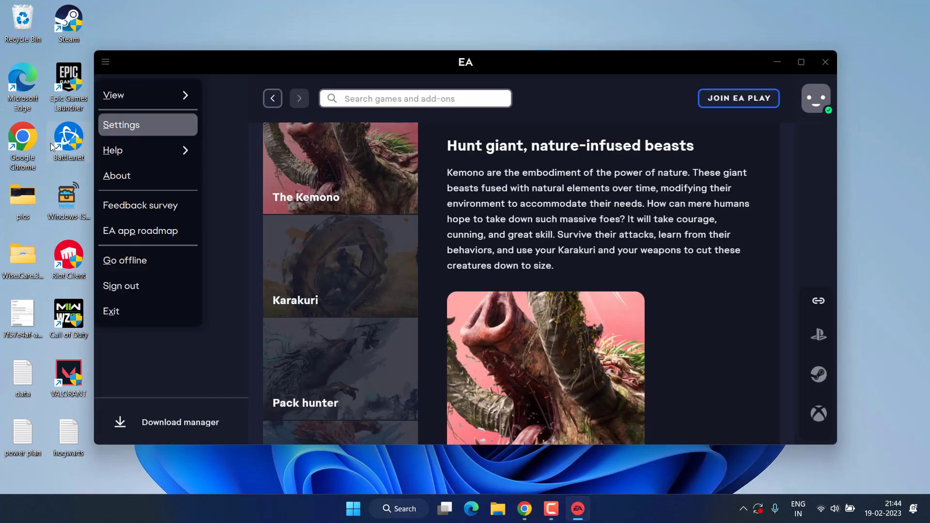
{"action": "mouse_move", "coordinate": [143, 146]}
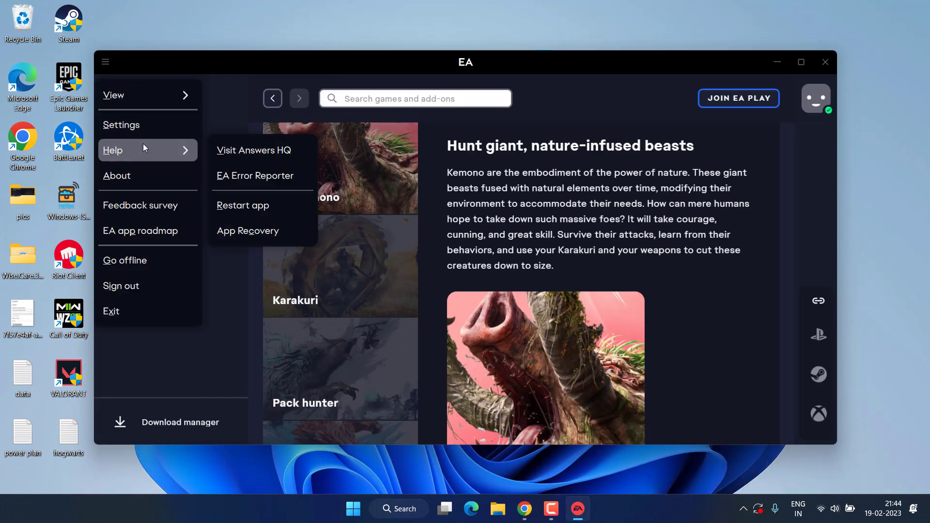
{"action": "left_click", "coordinate": [270, 231]}
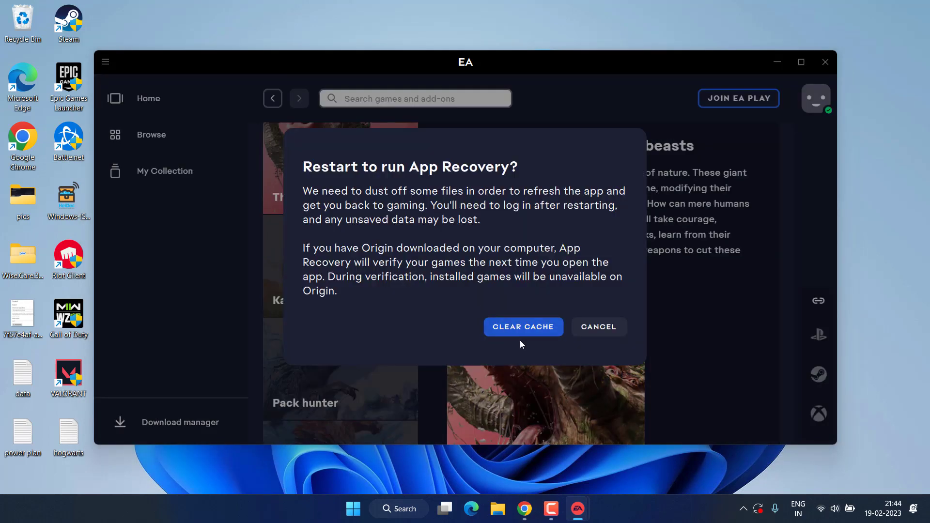
{"action": "left_click", "coordinate": [523, 328]}
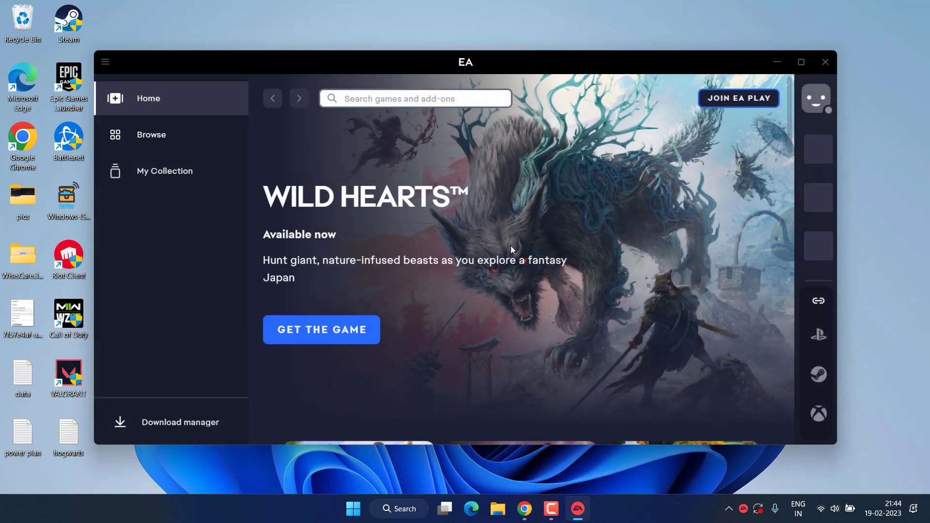
{"action": "left_click", "coordinate": [825, 62]}
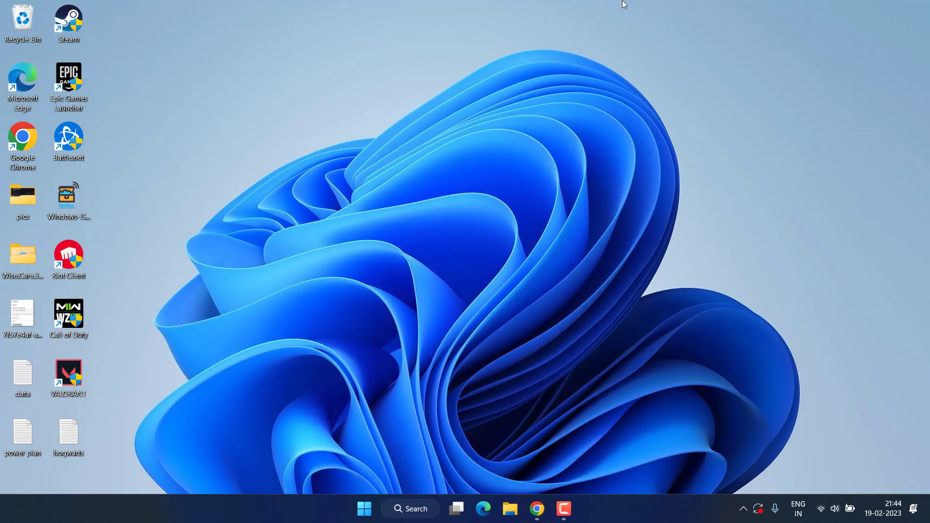
- Open Task Manager and end the EA Background Service process
{"action": "right_click", "coordinate": [369, 519]}
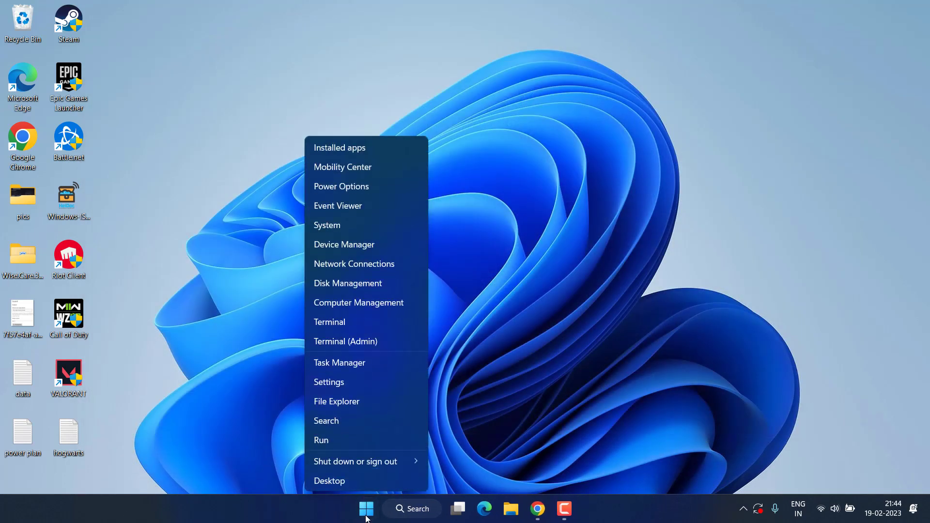
{"action": "left_click", "coordinate": [337, 360]}
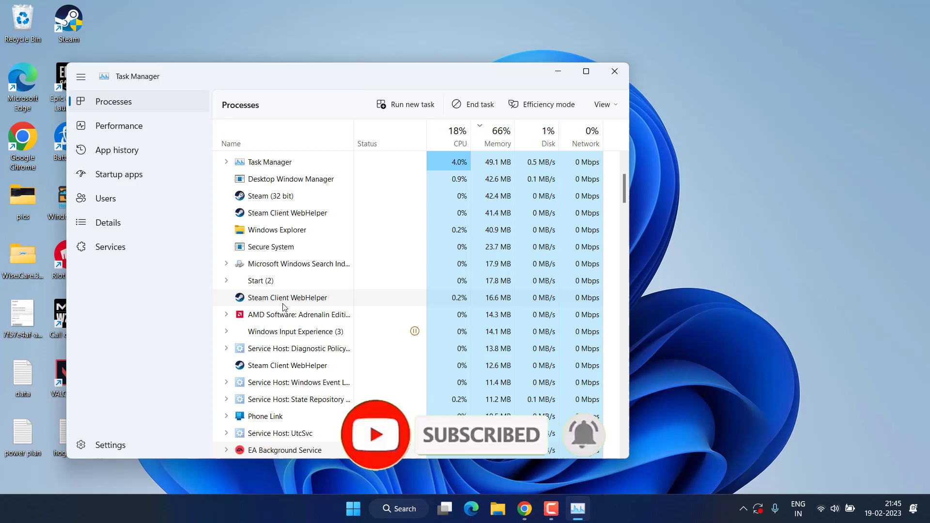
{"action": "scroll", "coordinate": [285, 310], "scroll_direction": "down", "scroll_amount": 1}
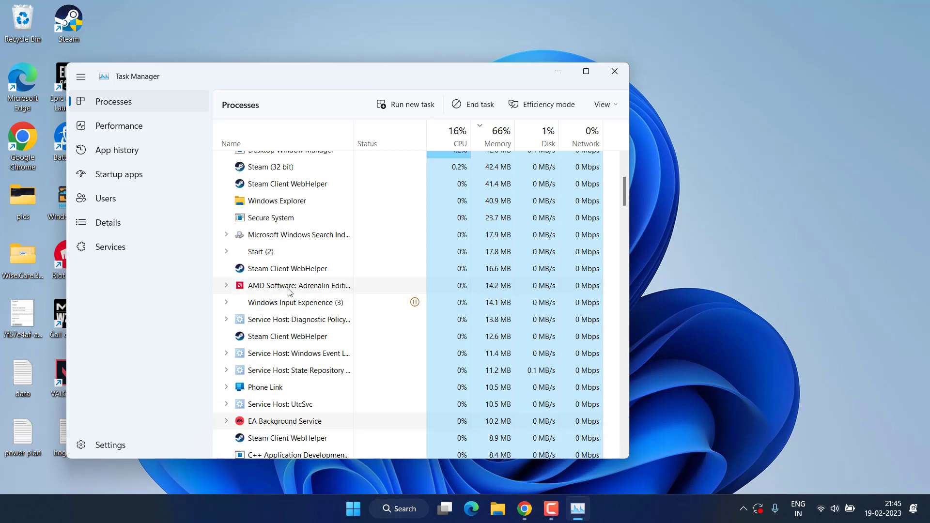
{"action": "right_click", "coordinate": [299, 424]}
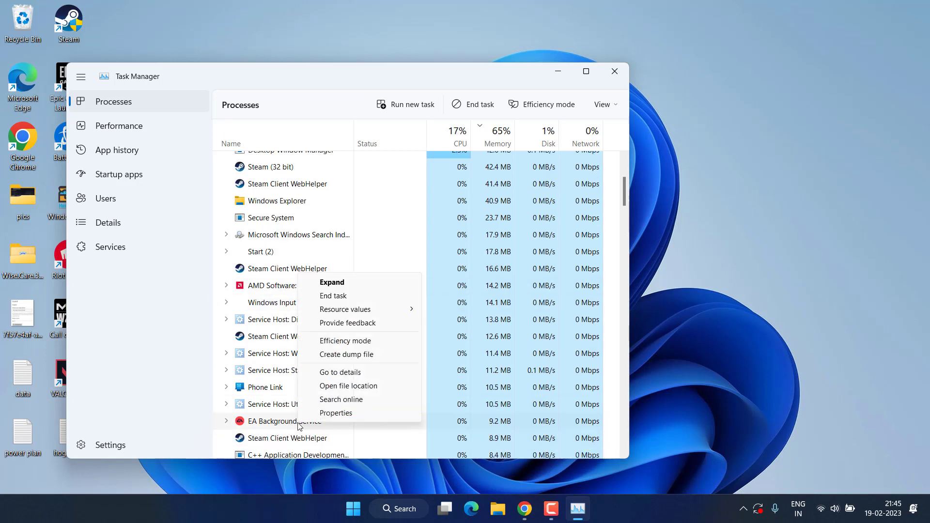
{"action": "left_click", "coordinate": [344, 296]}
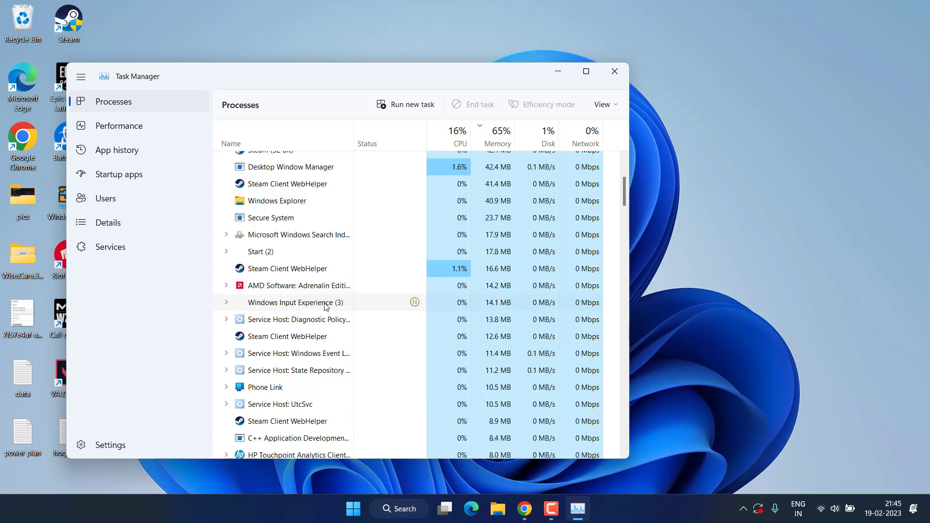
- End the remaining EA processes and close Task Manager
{"action": "scroll", "coordinate": [316, 321], "scroll_direction": "down", "scroll_amount": 2}
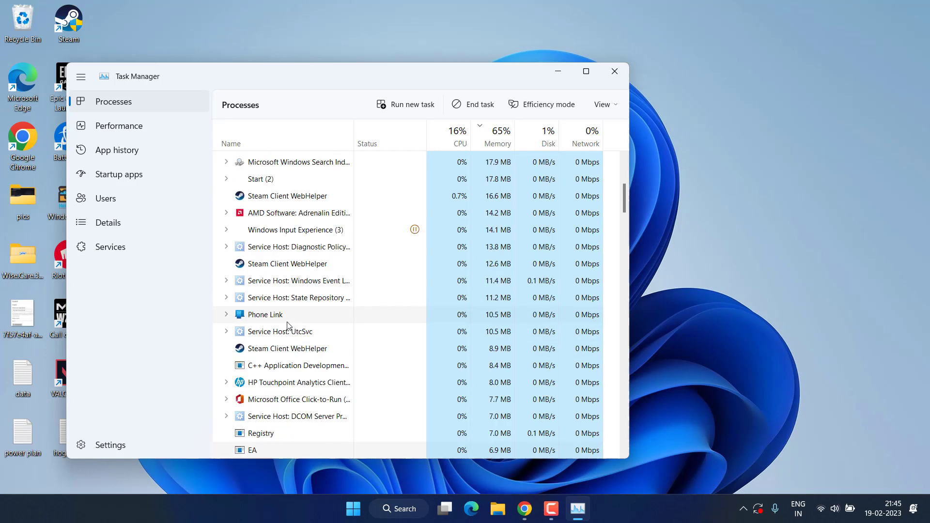
{"action": "scroll", "coordinate": [327, 323], "scroll_direction": "up", "scroll_amount": 4}
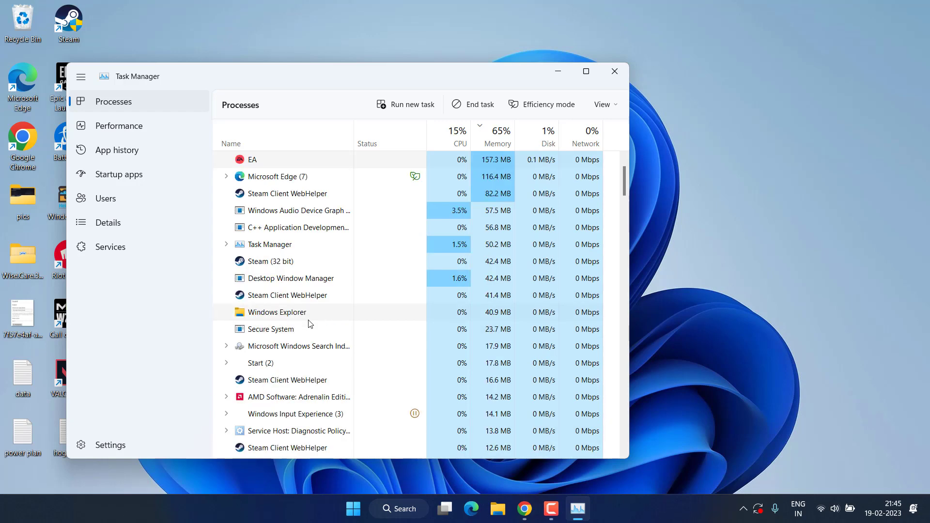
{"action": "scroll", "coordinate": [311, 323], "scroll_direction": "down", "scroll_amount": 3}
{"action": "scroll", "coordinate": [310, 324], "scroll_direction": "up", "scroll_amount": 3}
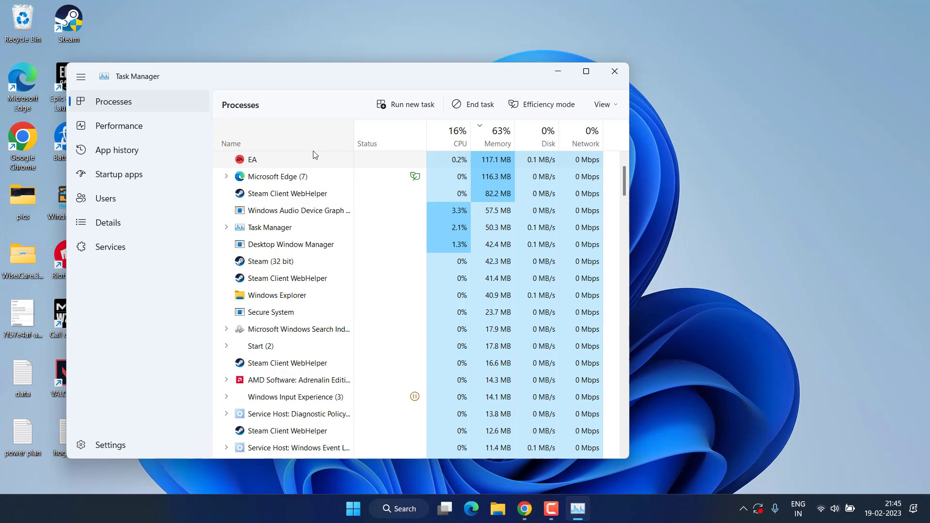
{"action": "scroll", "coordinate": [286, 284], "scroll_direction": "down", "scroll_amount": 2}
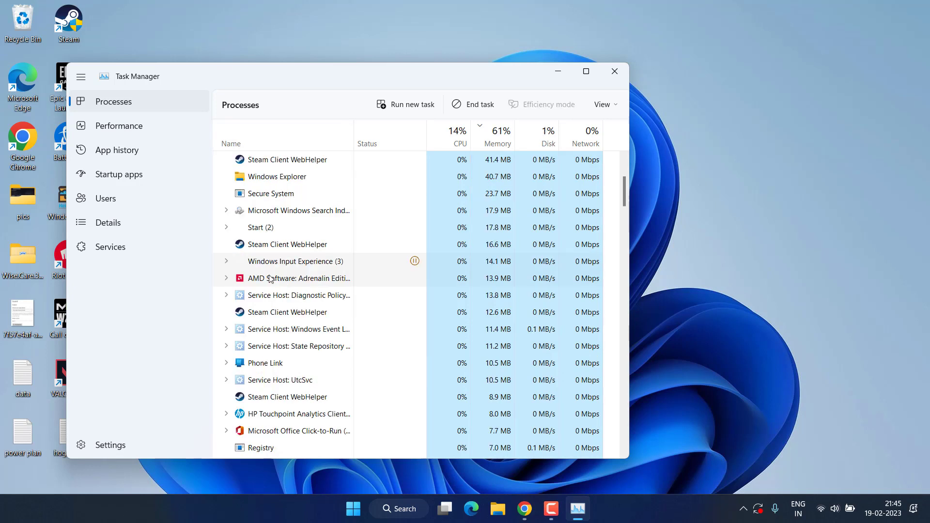
{"action": "right_click", "coordinate": [294, 282]}
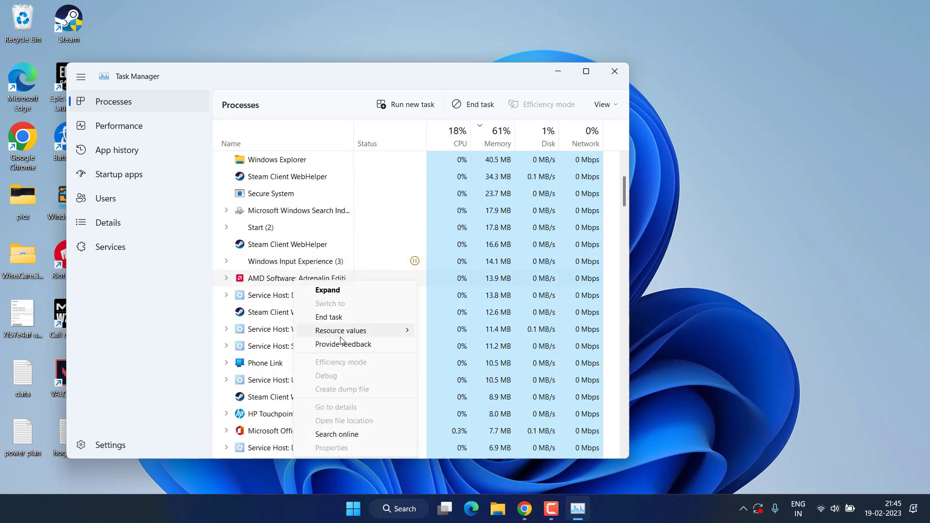
{"action": "left_click", "coordinate": [366, 79]}
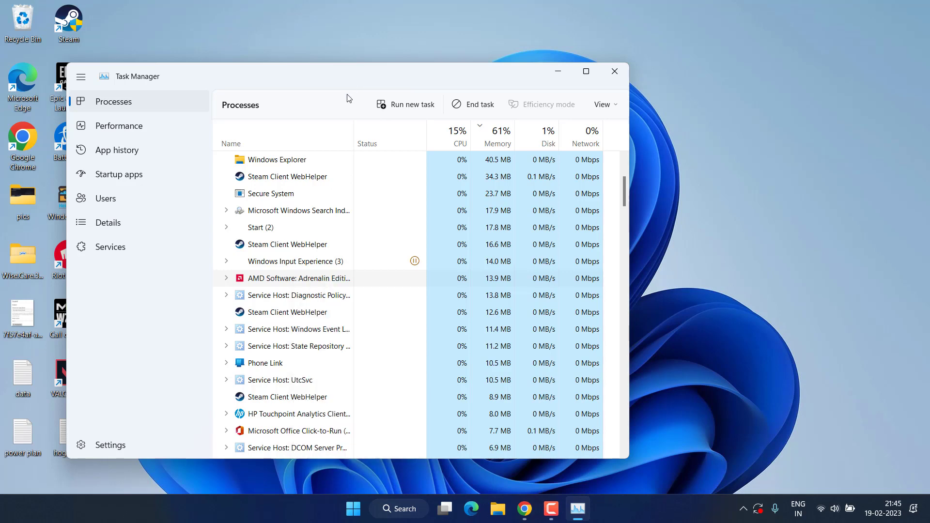
{"action": "left_click", "coordinate": [613, 73]}
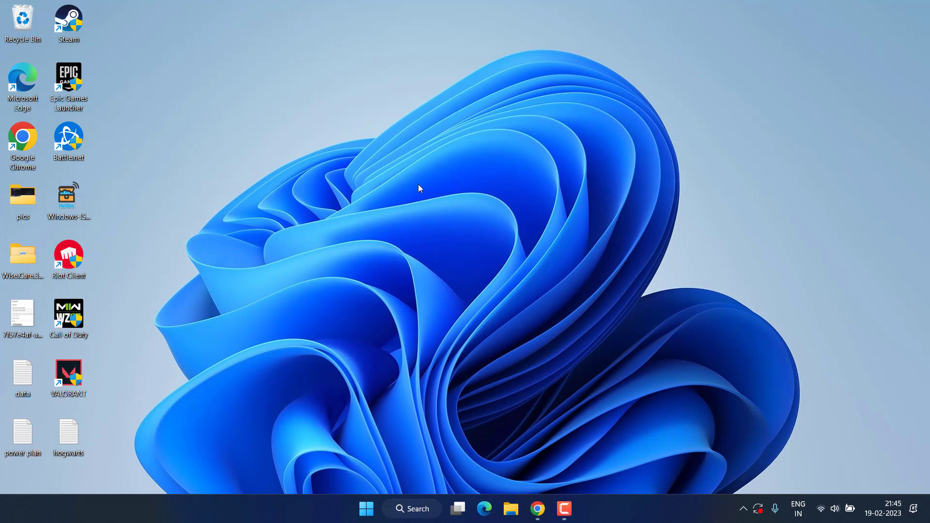
- Switch back to the Steam client and open Steam Support at the recent products
{"action": "left_click", "coordinate": [744, 508]}
{"action": "left_click", "coordinate": [731, 476]}
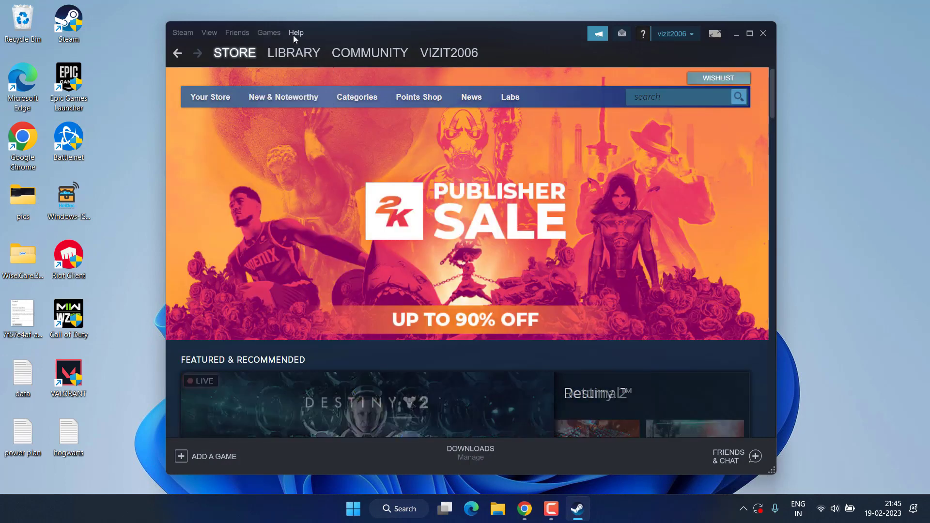
{"action": "left_click", "coordinate": [296, 33]}
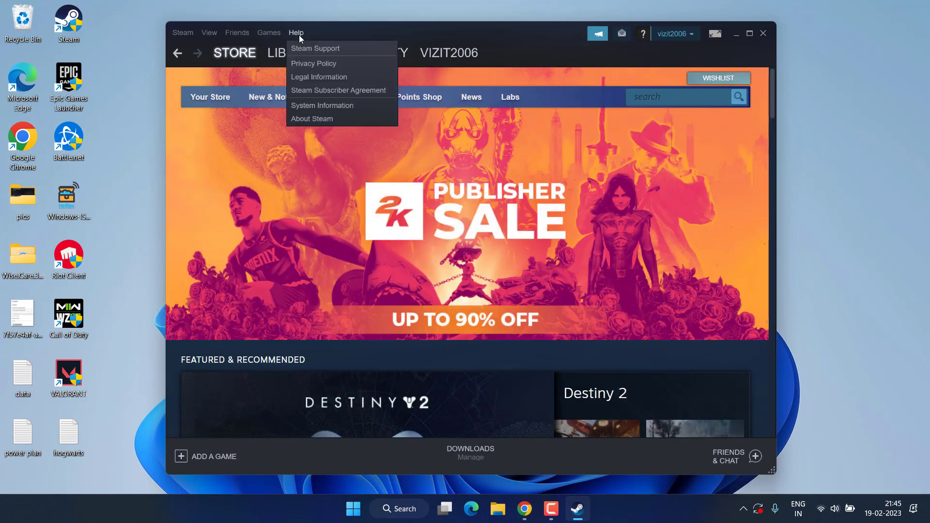
{"action": "left_click", "coordinate": [322, 49]}
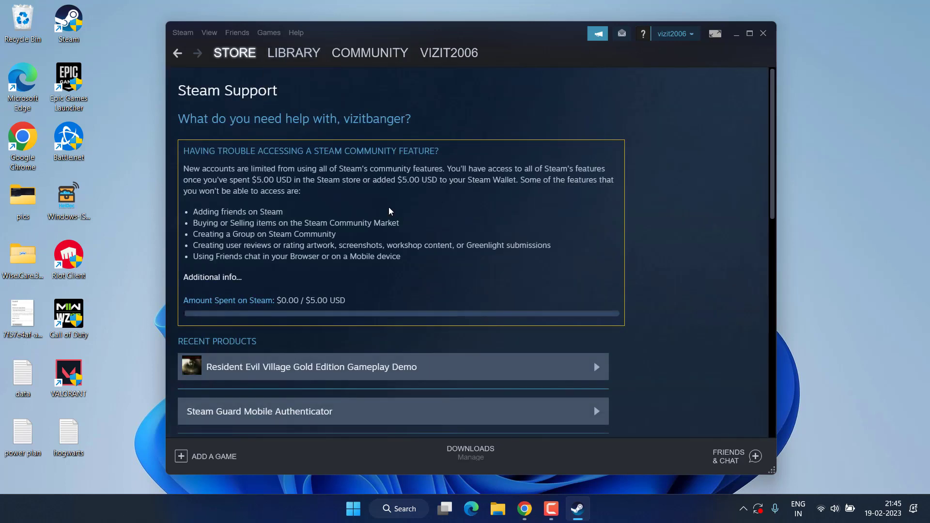
{"action": "scroll", "coordinate": [470, 252], "scroll_direction": "down", "scroll_amount": 1}
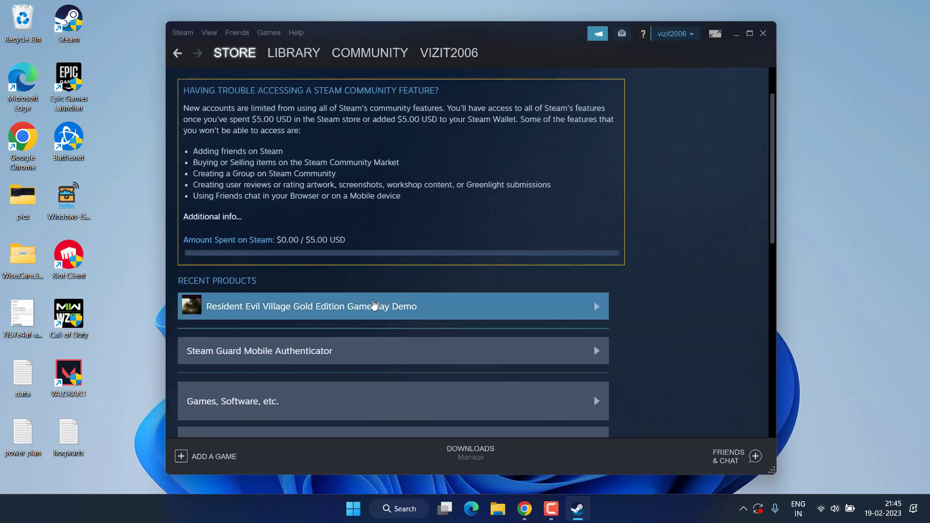
- Report Resident Evil Village Gold Edition Gameplay Demo as not in the library and install it from its support page
{"action": "left_click", "coordinate": [368, 305]}
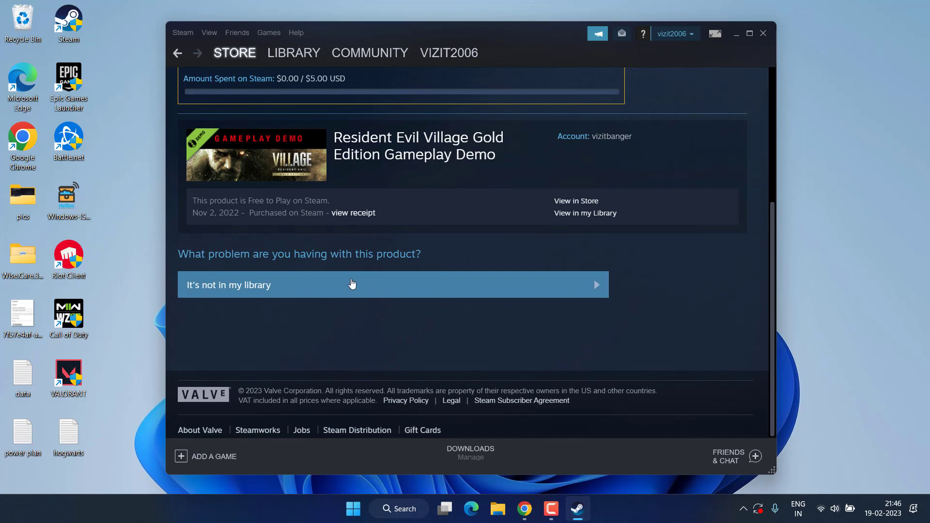
{"action": "left_click", "coordinate": [429, 284]}
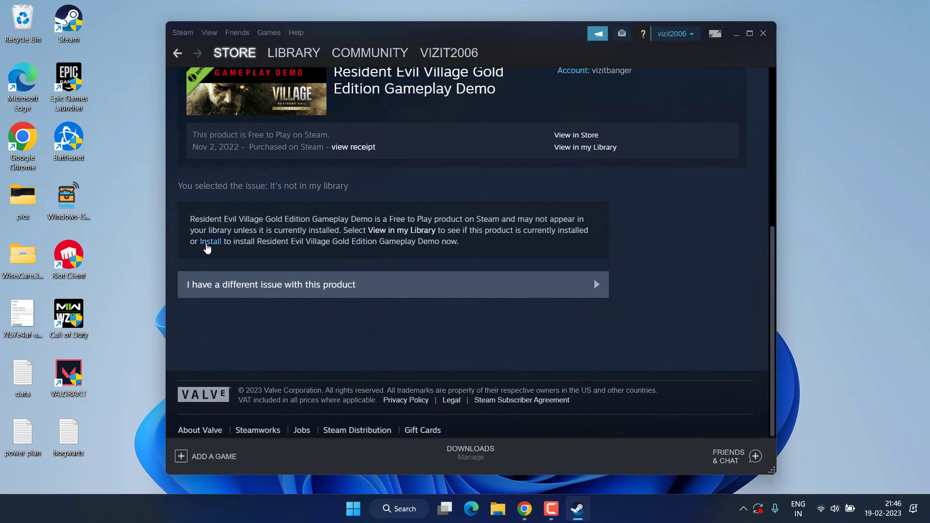
{"action": "left_click", "coordinate": [208, 247]}
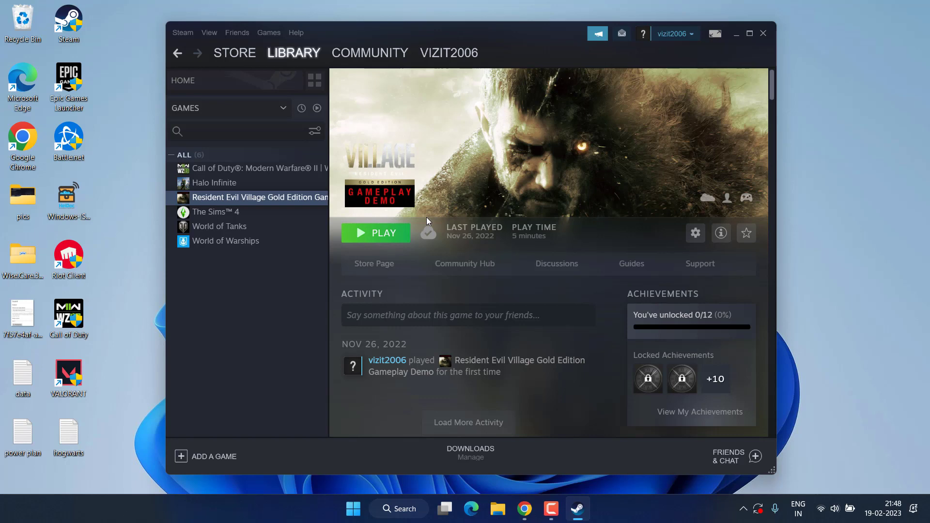
- Minimize Steam and open the Add or remove programs settings through a Windows search
{"action": "left_click", "coordinate": [737, 34]}
{"action": "key", "text": "super"}
{"action": "type", "text": "ad"}
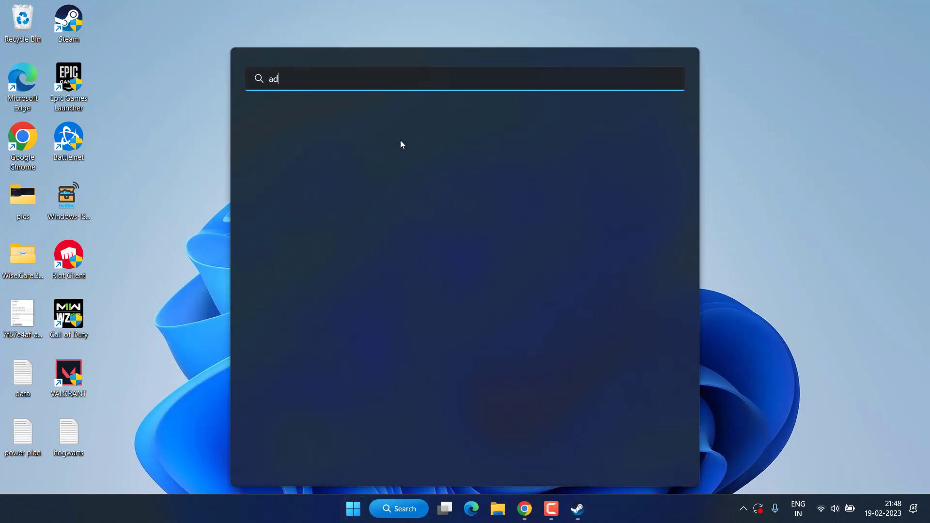
{"action": "type", "text": "d or"}
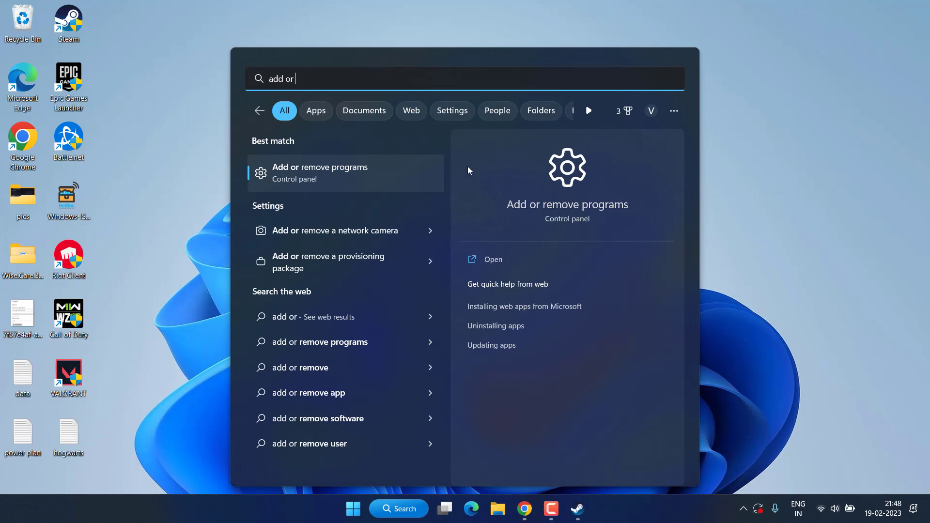
{"action": "left_click", "coordinate": [572, 188]}
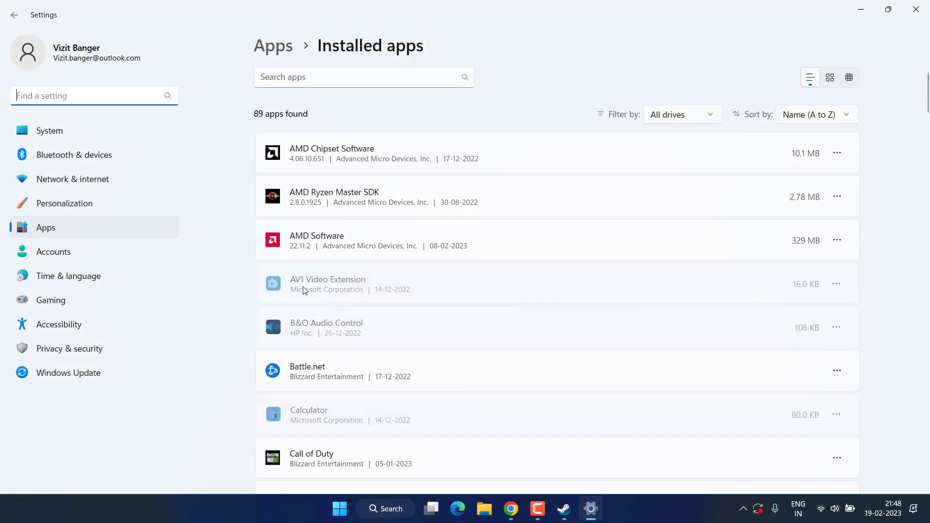
- Find the EA app among the installed apps using "ea", uninstall it, and close Settings
{"action": "left_click", "coordinate": [312, 76]}
{"action": "type", "text": "ea"}
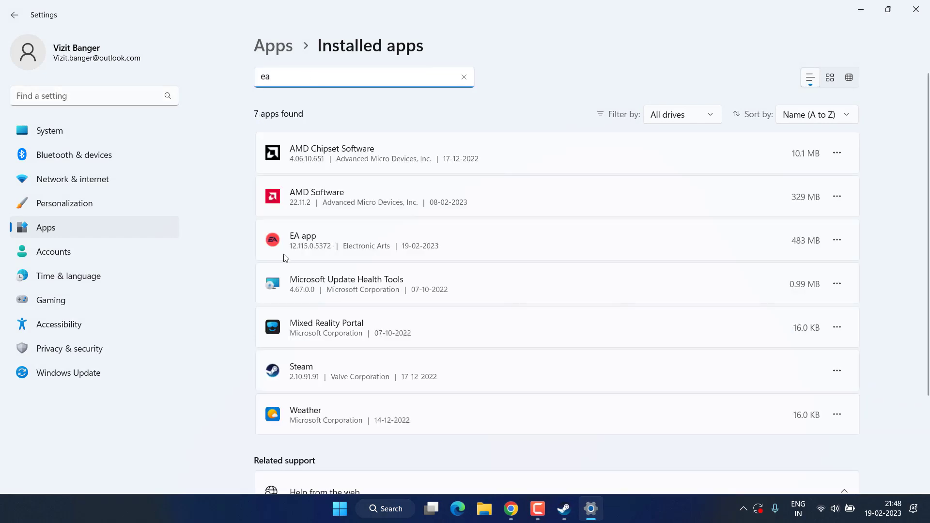
{"action": "left_click", "coordinate": [833, 239]}
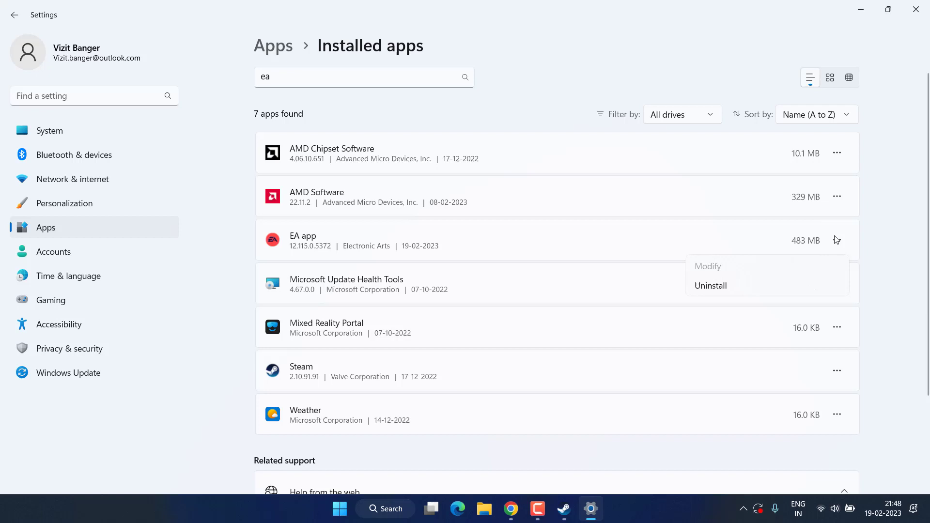
{"action": "left_click", "coordinate": [731, 285]}
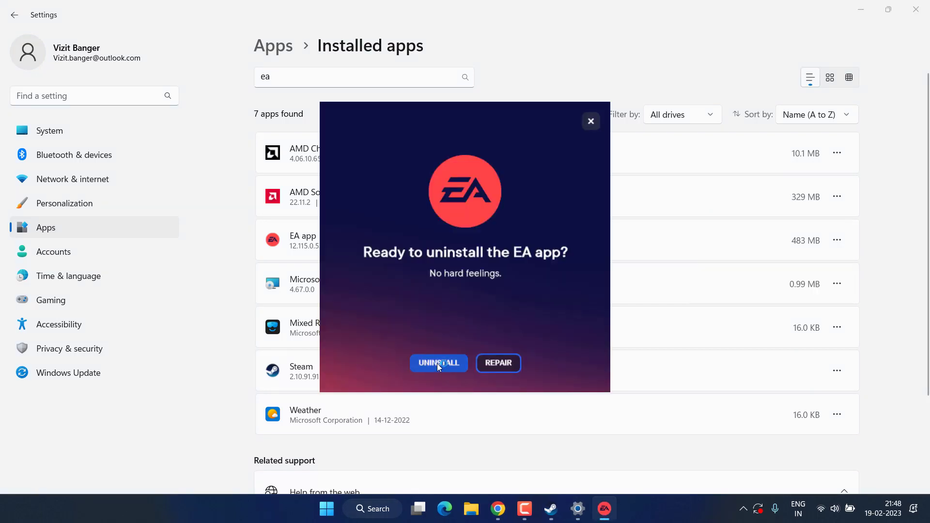
{"action": "left_click", "coordinate": [437, 364]}
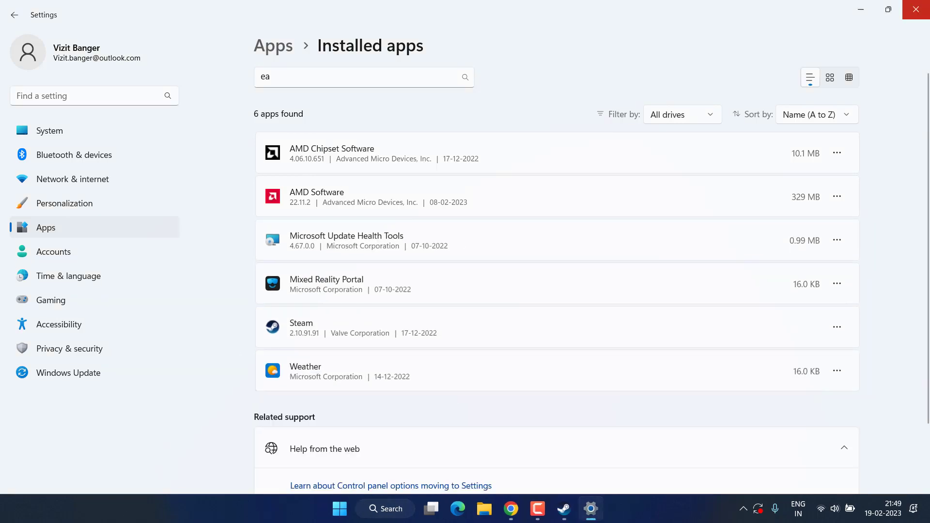
{"action": "left_click", "coordinate": [916, 9]}
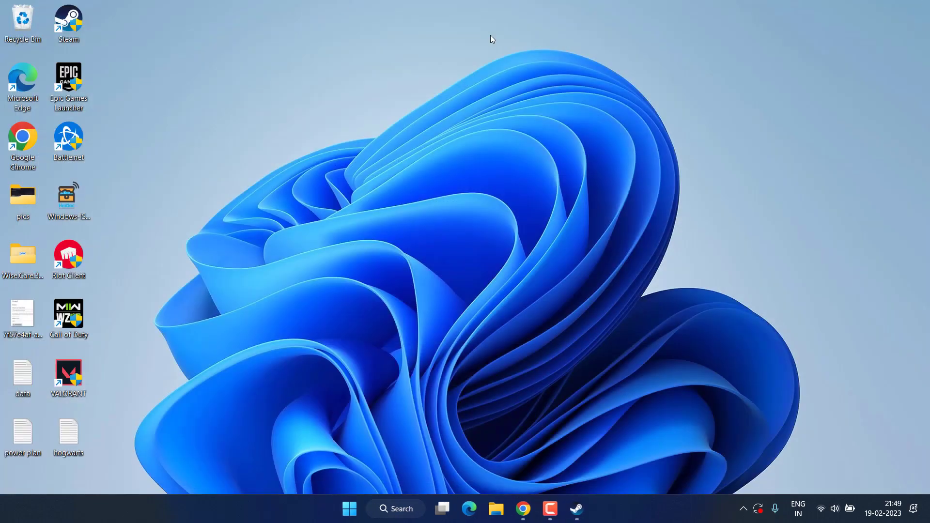
- Switch to Chrome and start the Windows download of Origin Client 10.5.119 from its TechSpot page
{"action": "left_click", "coordinate": [525, 508]}
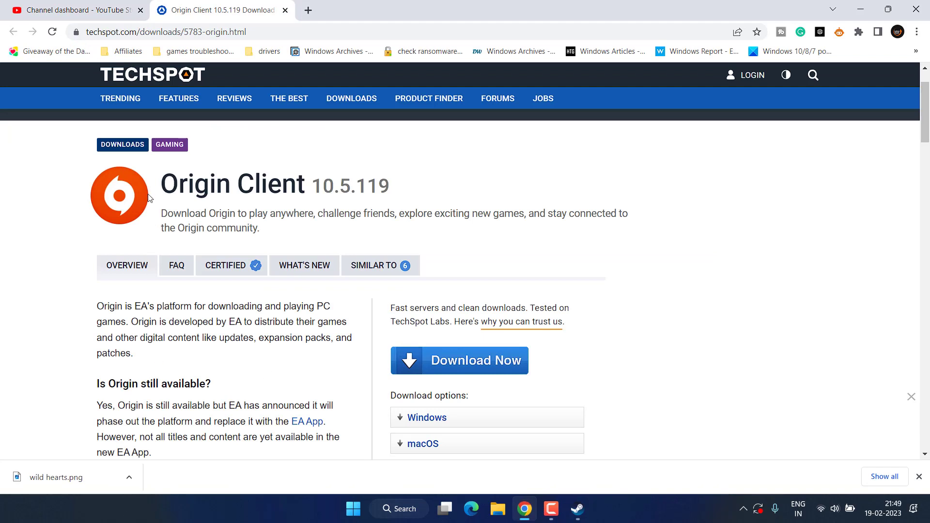
{"action": "left_click_drag", "start_coordinate": [168, 185], "coordinate": [379, 187]}
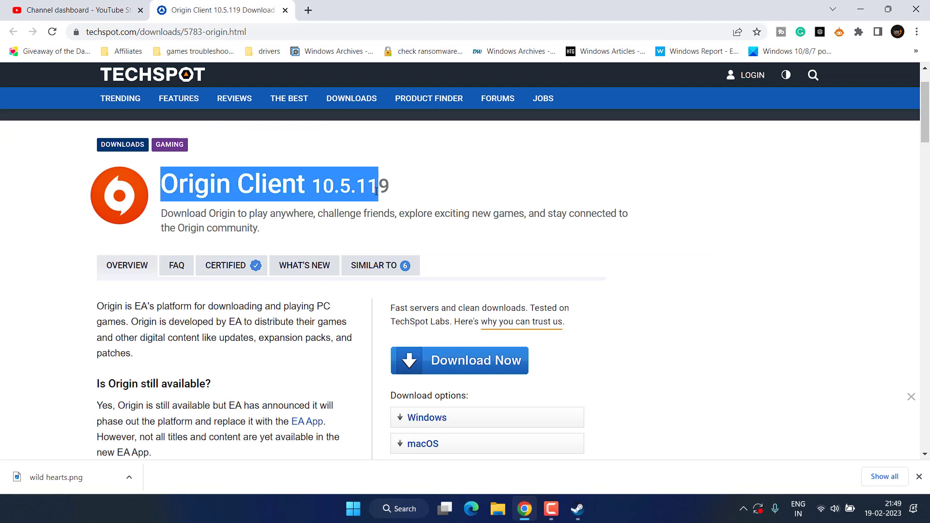
{"action": "scroll", "coordinate": [351, 271], "scroll_direction": "down", "scroll_amount": 3}
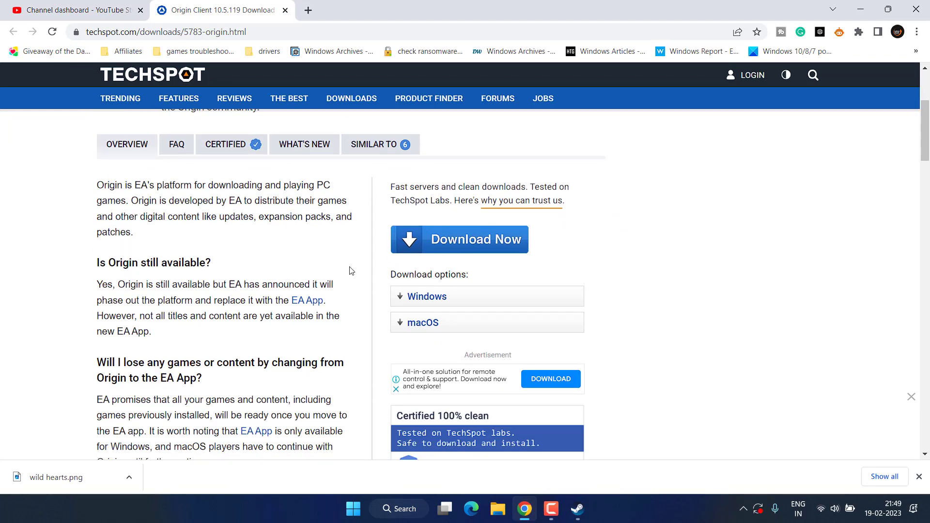
{"action": "left_click", "coordinate": [433, 300]}
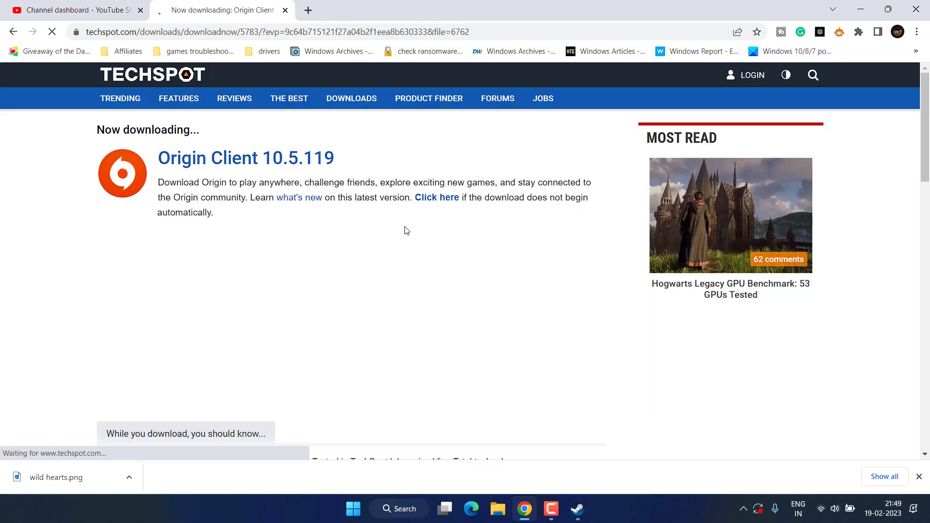
{"action": "left_click", "coordinate": [422, 198]}
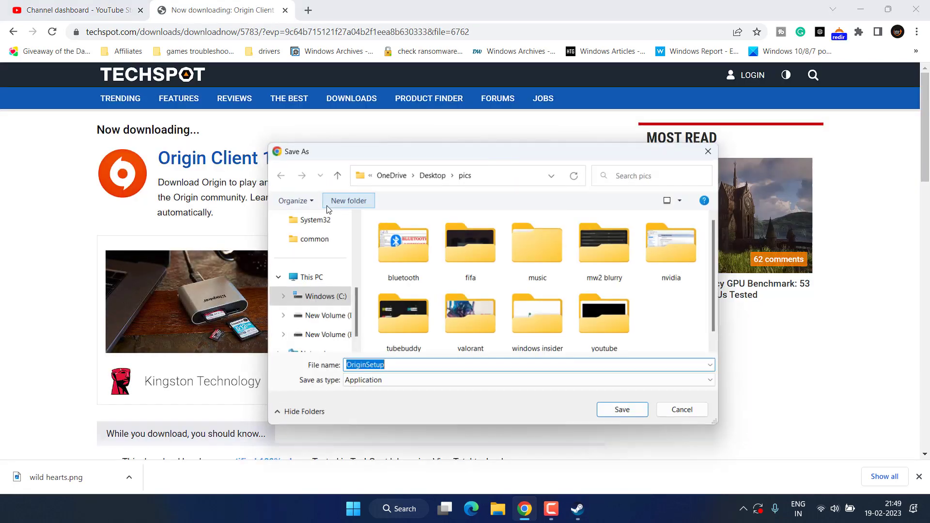
- Save the OriginSetup application to the Desktop folder
{"action": "scroll", "coordinate": [318, 285], "scroll_direction": "up", "scroll_amount": 5}
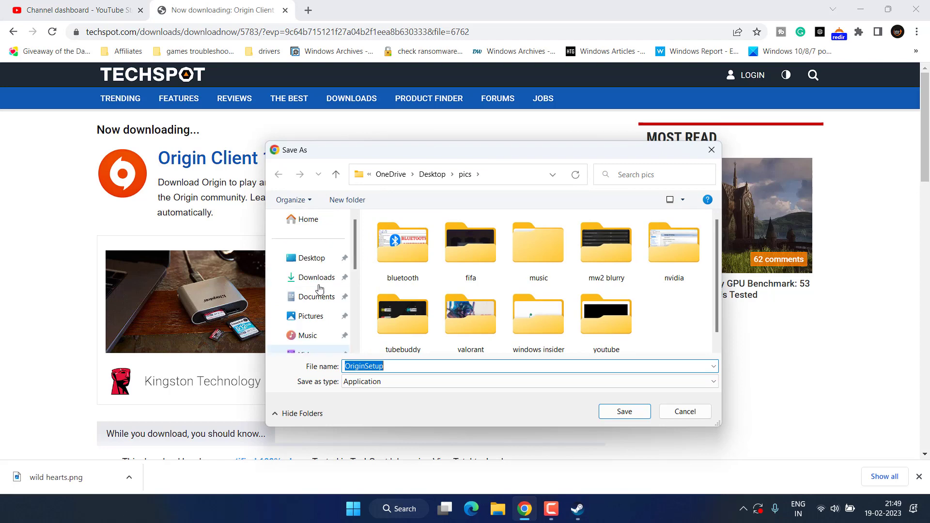
{"action": "left_click", "coordinate": [312, 260]}
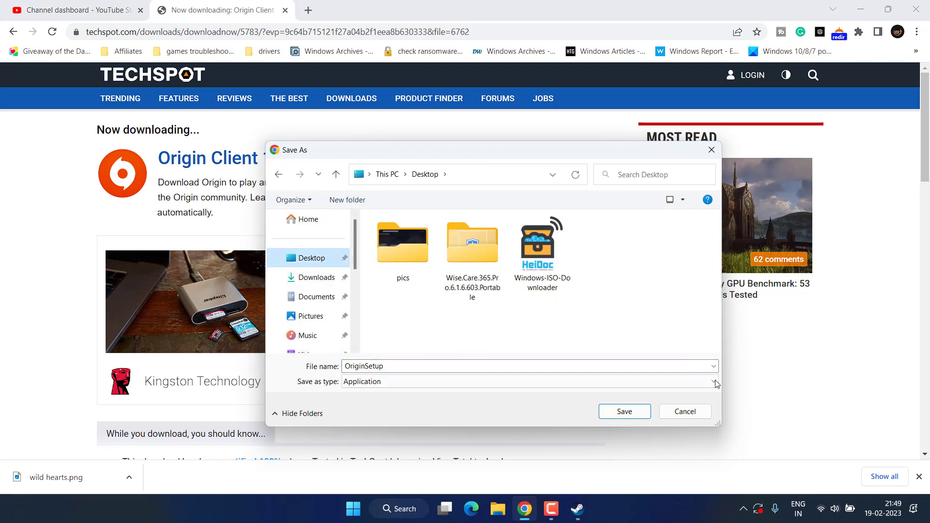
{"action": "left_click", "coordinate": [614, 415]}
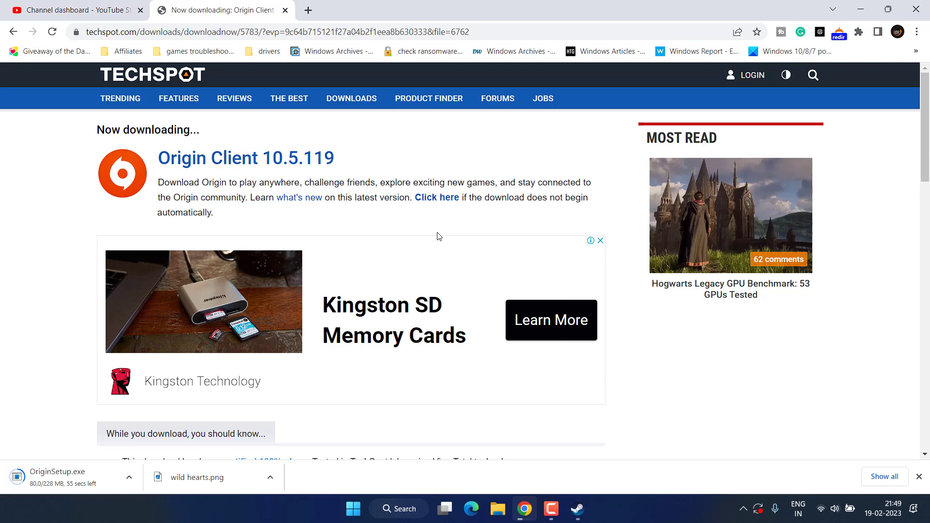
- Run the downloaded OriginSetup.exe and install Origin with desktop and start menu shortcuts, accepting the End User License Agreement
{"action": "key", "text": "alt+Left"}
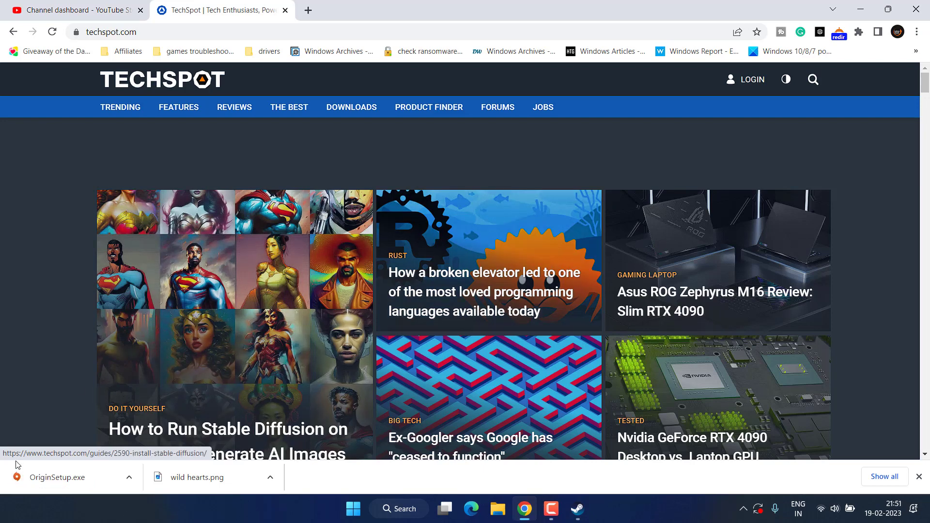
{"action": "left_click", "coordinate": [56, 477]}
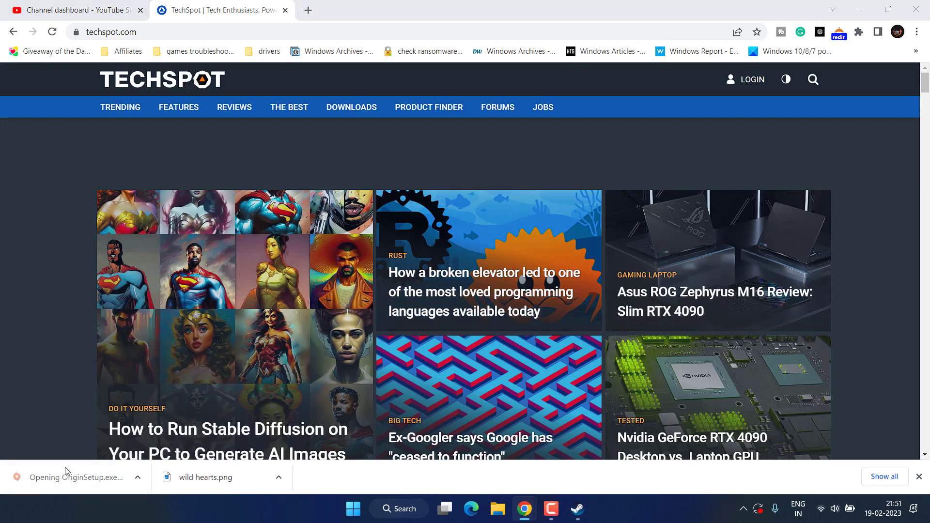
{"action": "left_click", "coordinate": [887, 9]}
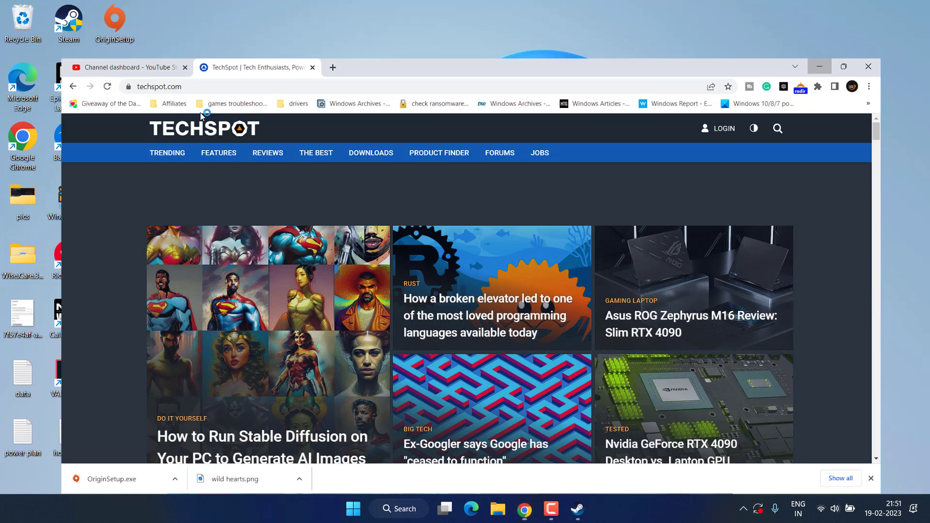
{"action": "key", "text": "super+d"}
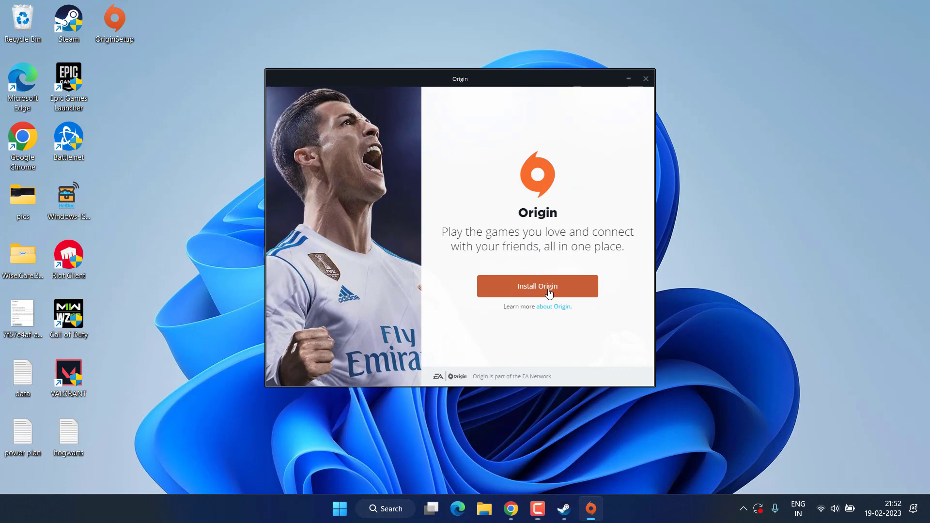
{"action": "left_click", "coordinate": [549, 289]}
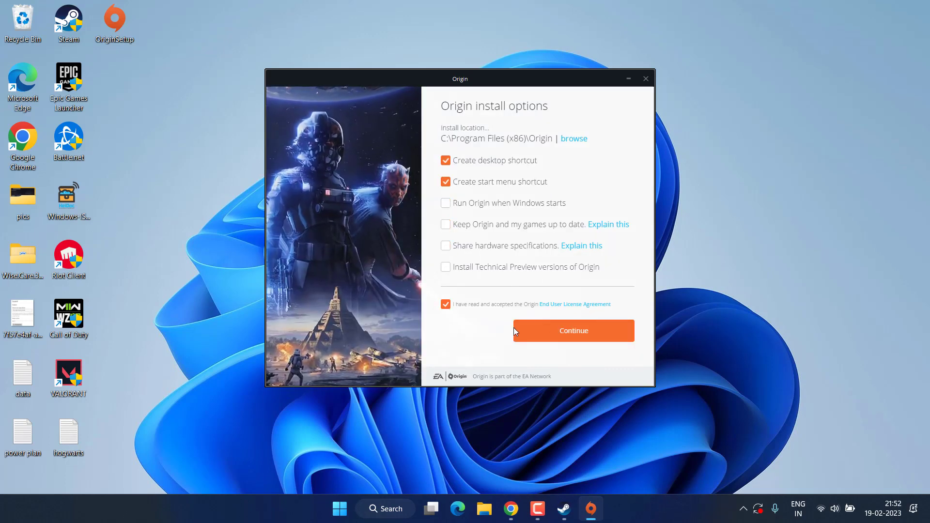
{"action": "left_click", "coordinate": [564, 328]}
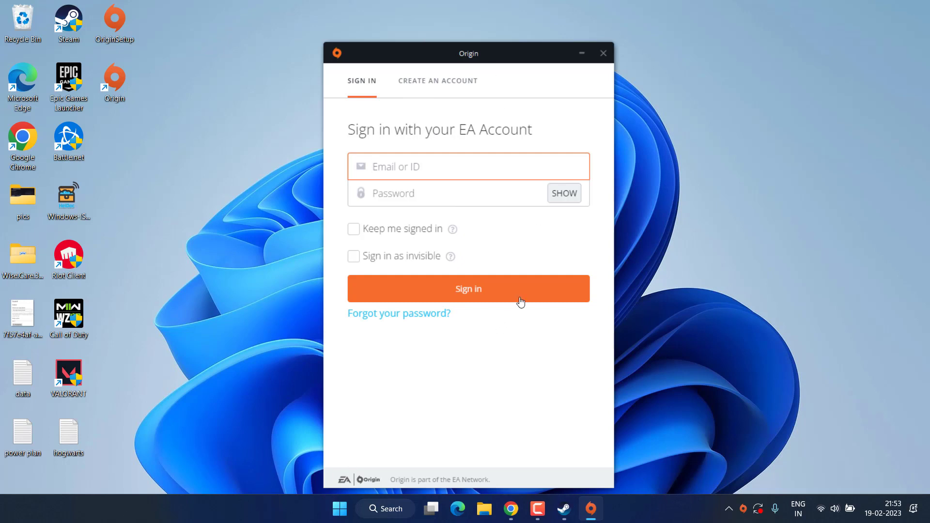
- Minimize the Origin sign-in window, switch to Steam and close its window
{"action": "left_click", "coordinate": [581, 53]}
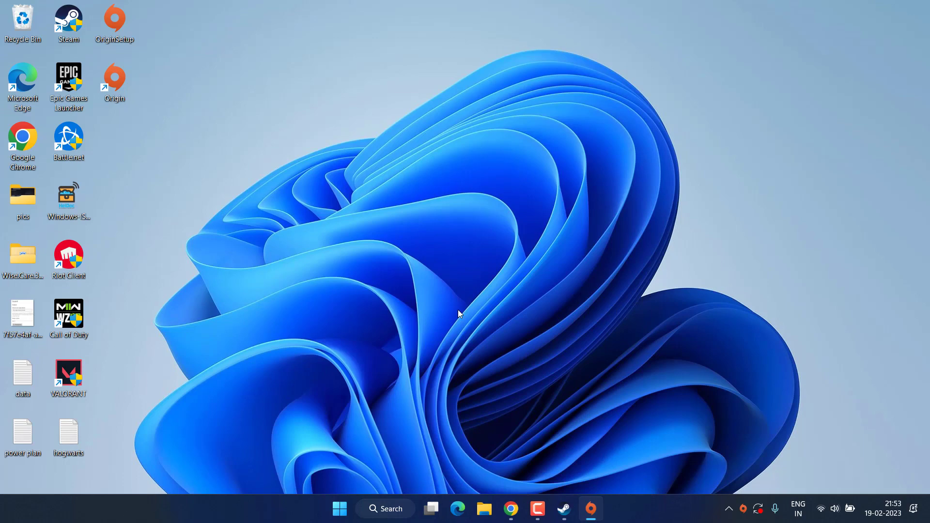
{"action": "left_click", "coordinate": [564, 509]}
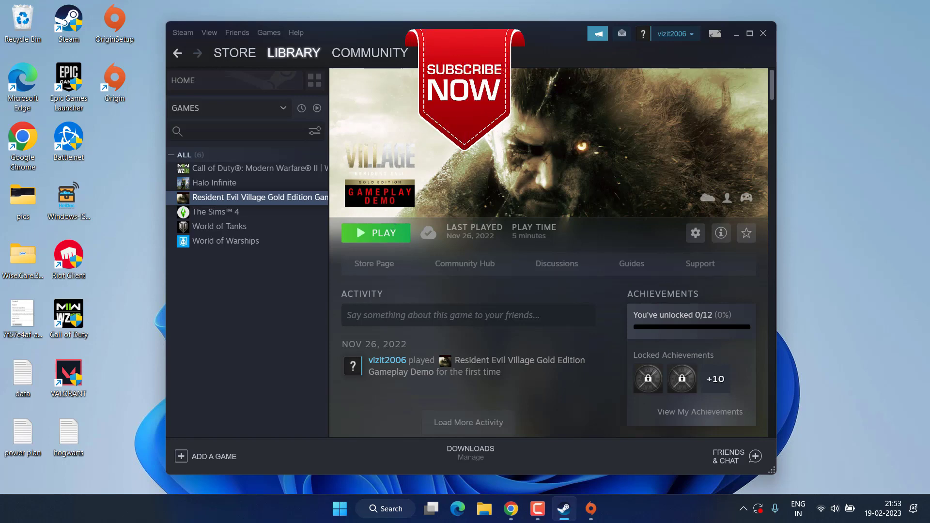
{"action": "left_click", "coordinate": [763, 34]}
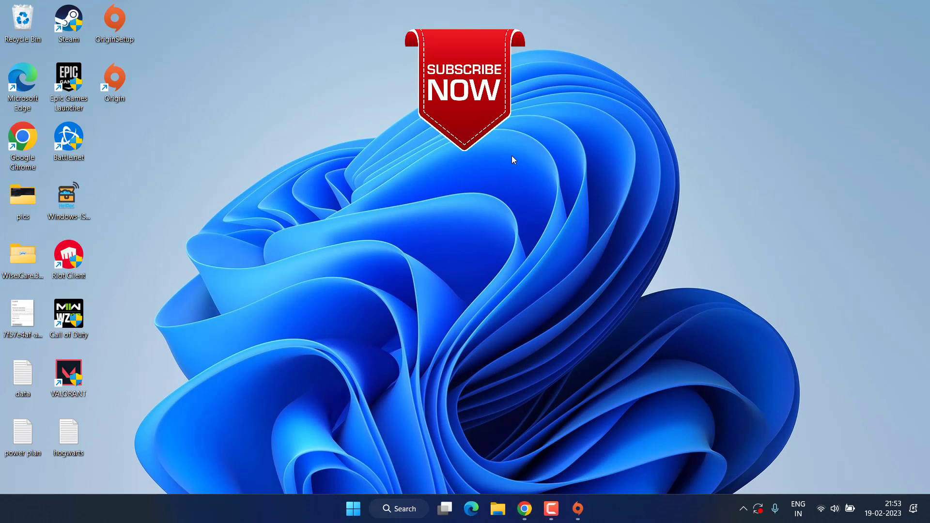